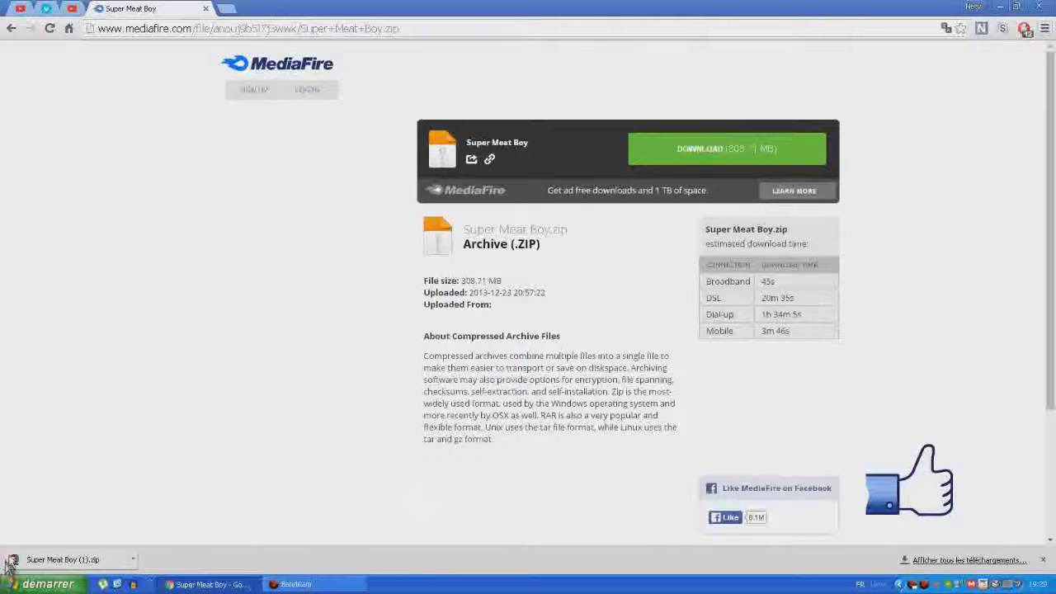
# - Move the downloaded Super Meat Boy (1).zip archive from the browser's downloads to the desktop
pyautogui.moveTo(49, 559); pyautogui.dragTo(518, 286)
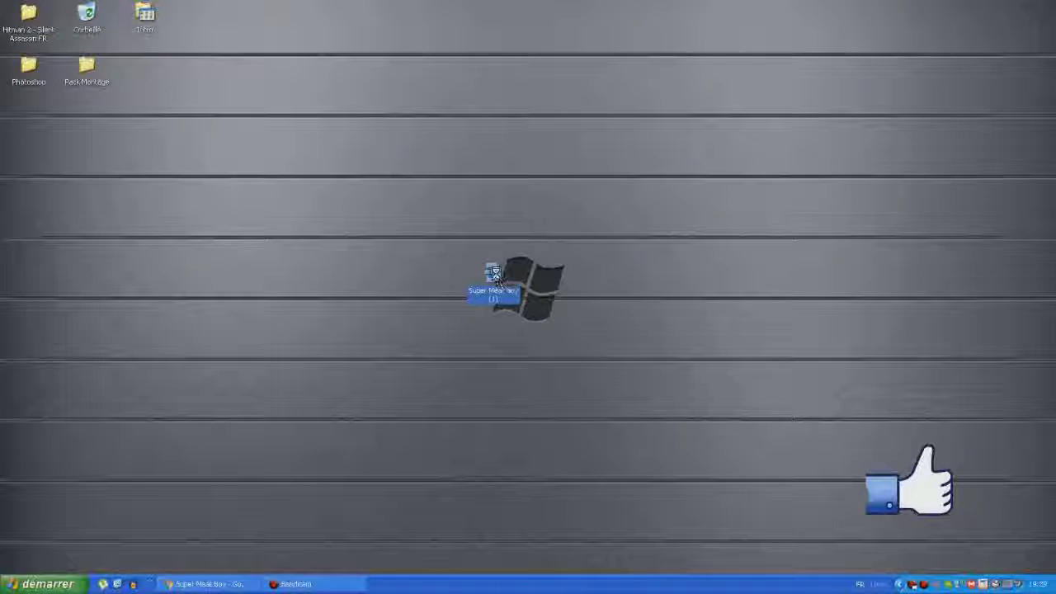
pyautogui.rightClick(498, 281)
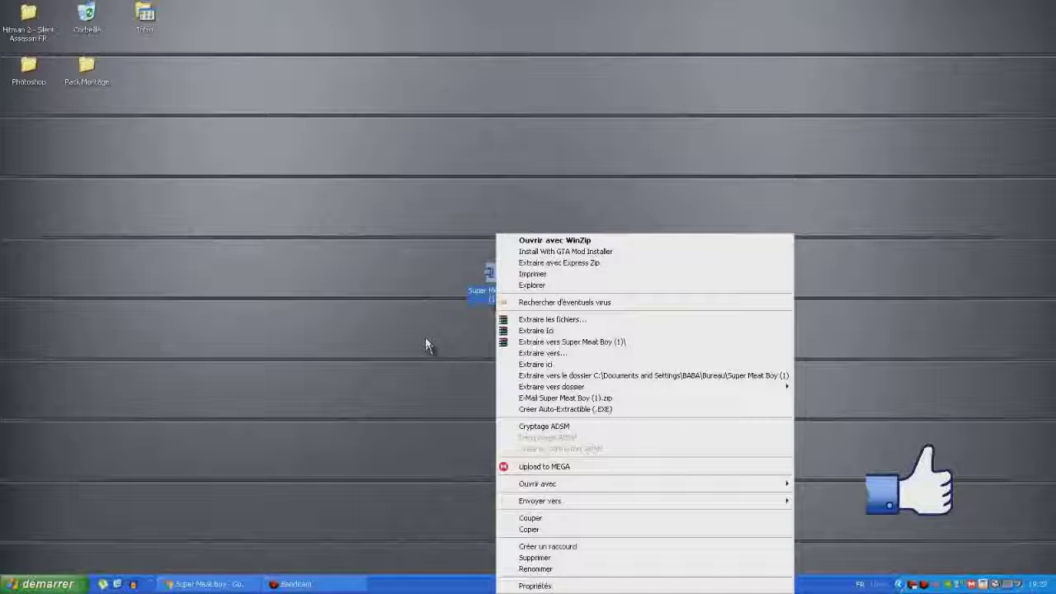
pyautogui.click(521, 364)
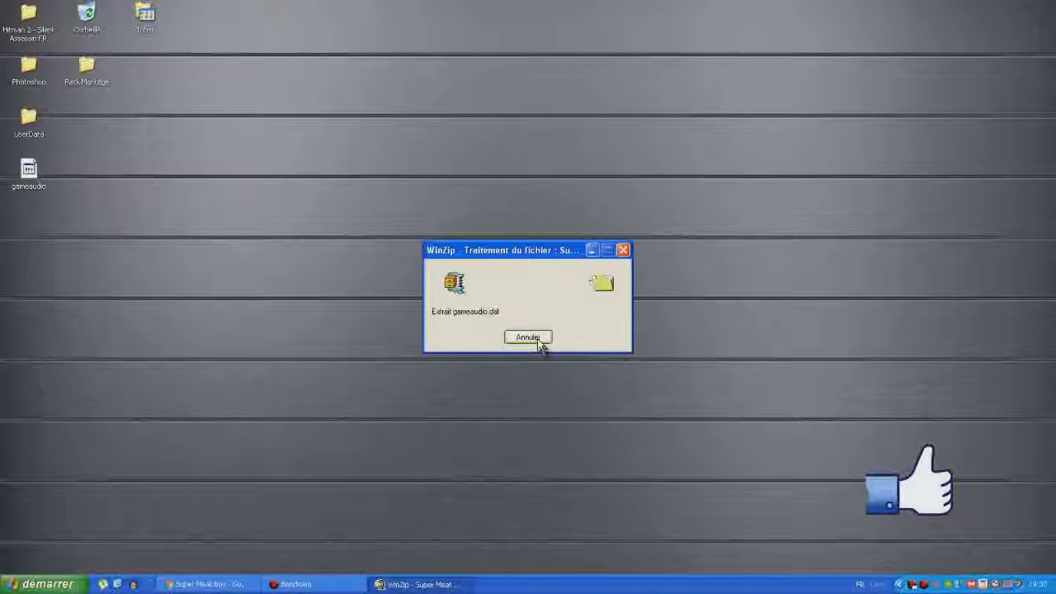
pyautogui.click(537, 340)
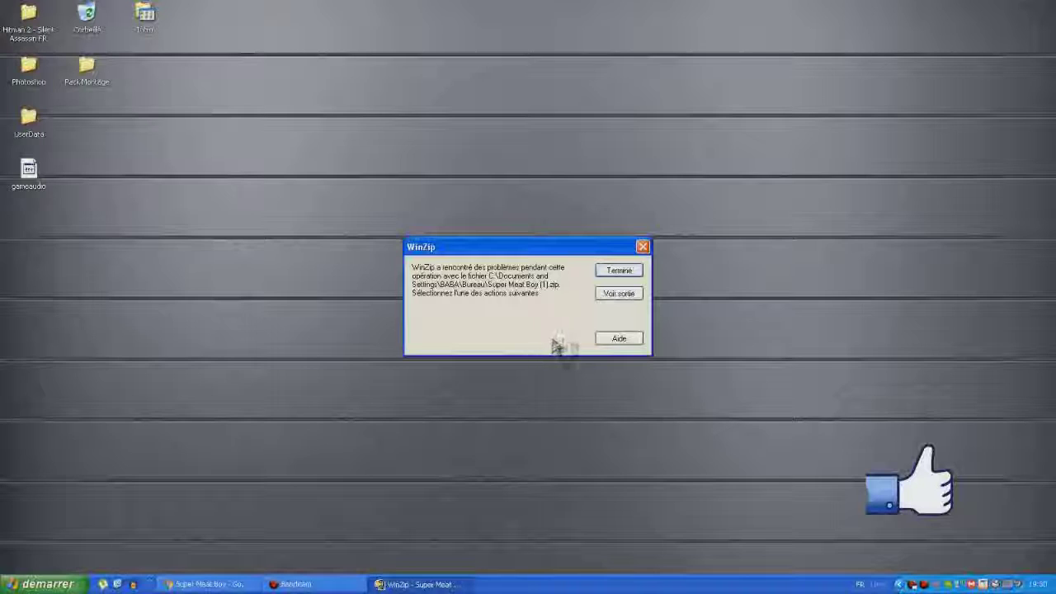
pyautogui.click(616, 298)
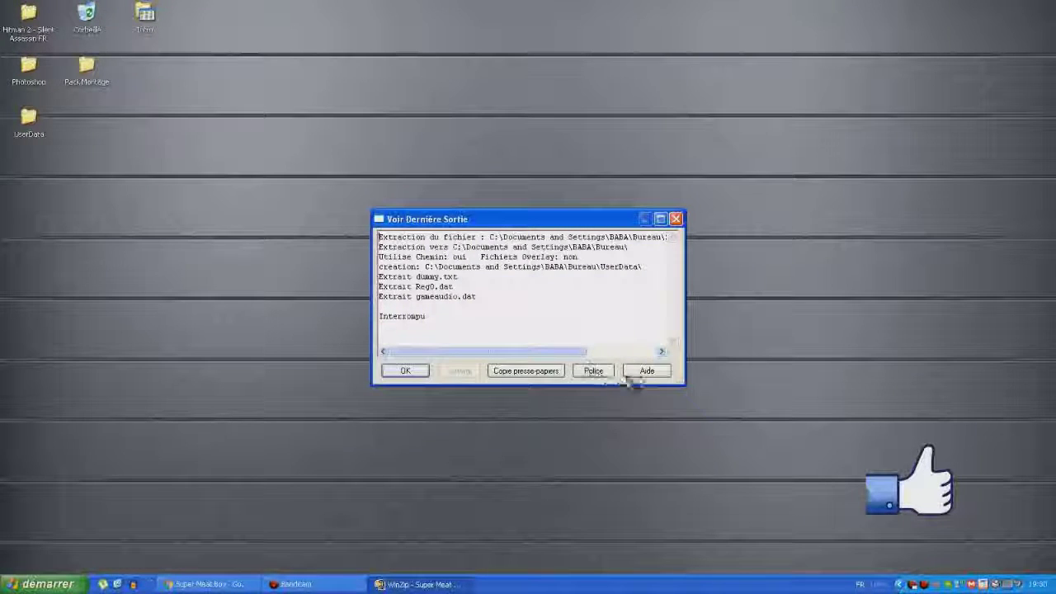
pyautogui.click(676, 219)
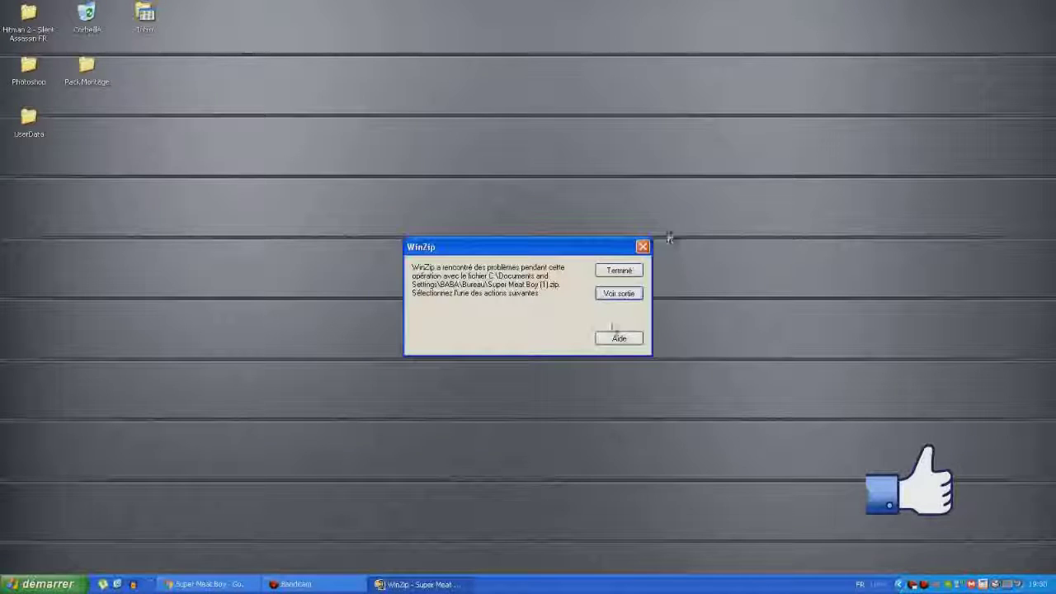
pyautogui.click(642, 247)
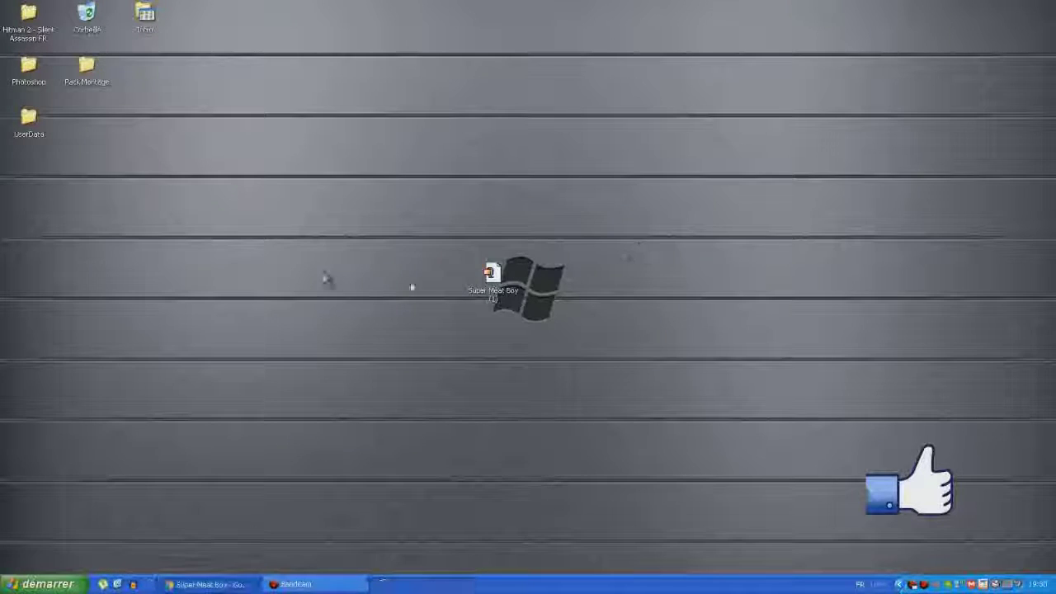
# - Delete the UserData folder from the desktop and confirm the deletion
pyautogui.moveTo(28, 120); pyautogui.dragTo(86, 18)
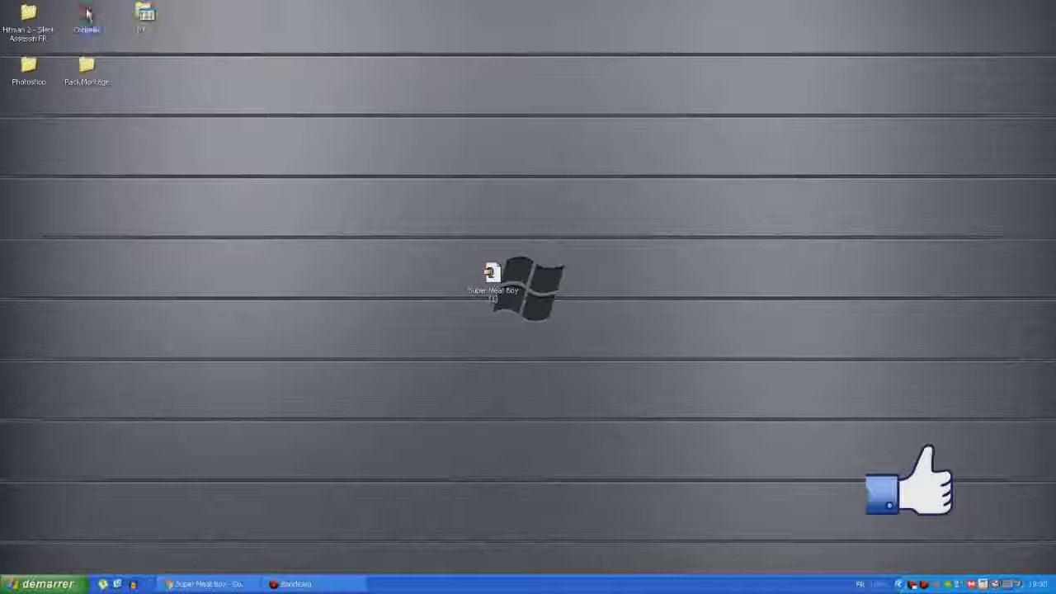
pyautogui.rightClick(87, 12)
pyautogui.click(110, 36)
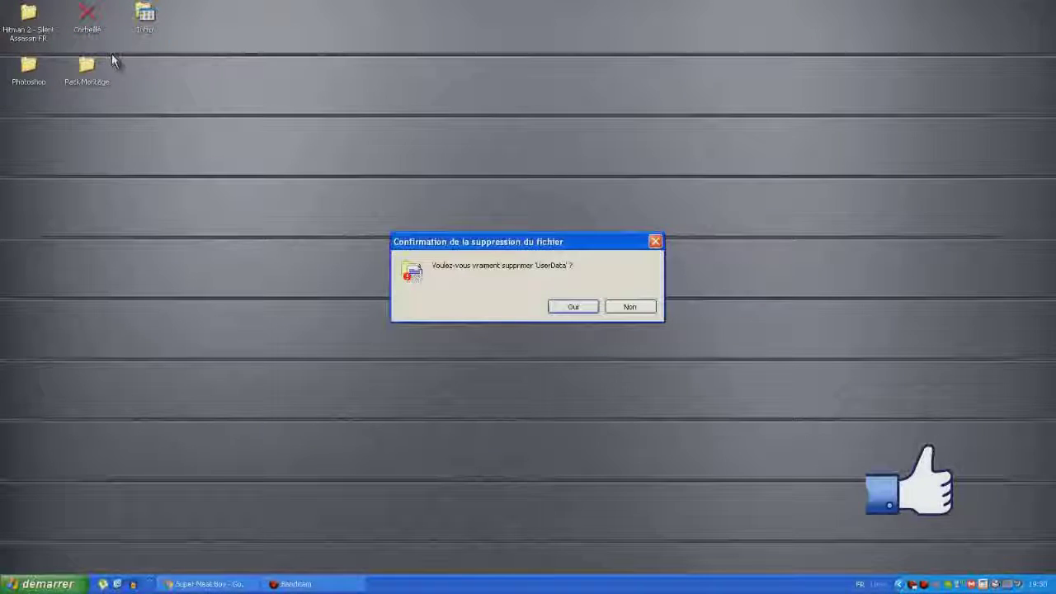
pyautogui.press('Return')
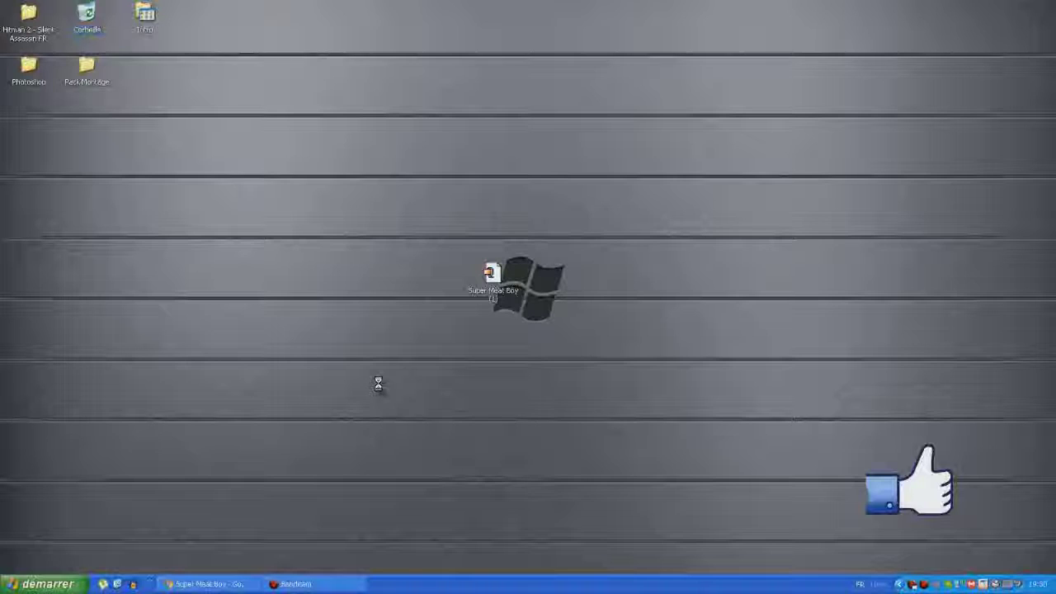
# - Create a new folder on the desktop and name it Super MeAT BOY
pyautogui.rightClick(398, 407)
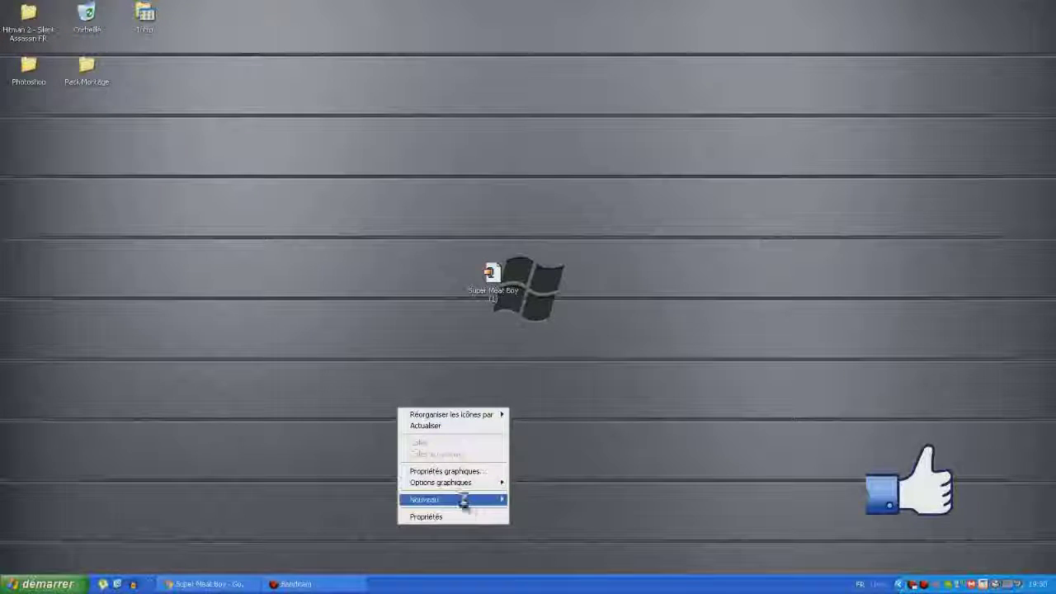
pyautogui.moveTo(464, 502)
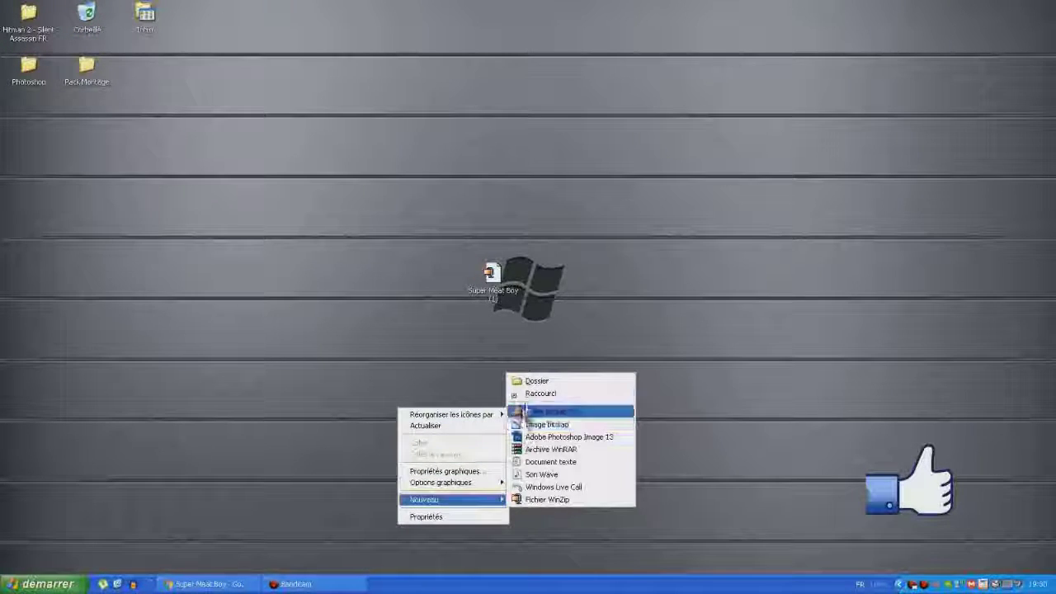
pyautogui.click(536, 380)
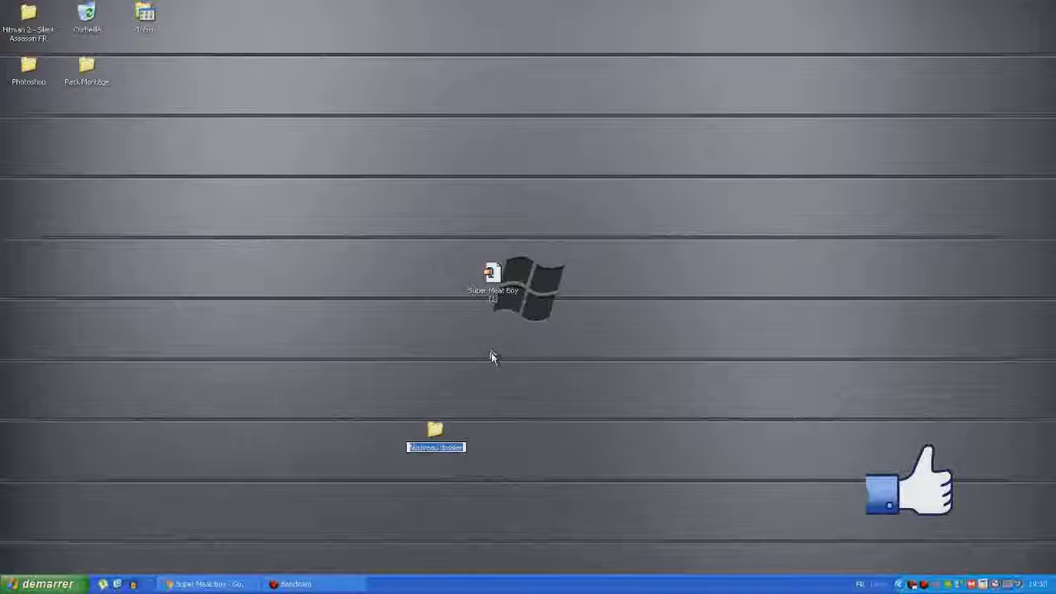
pyautogui.write('Super Meat')
pyautogui.press('BackSpace')
pyautogui.press('BackSpace')
pyautogui.write('AT')
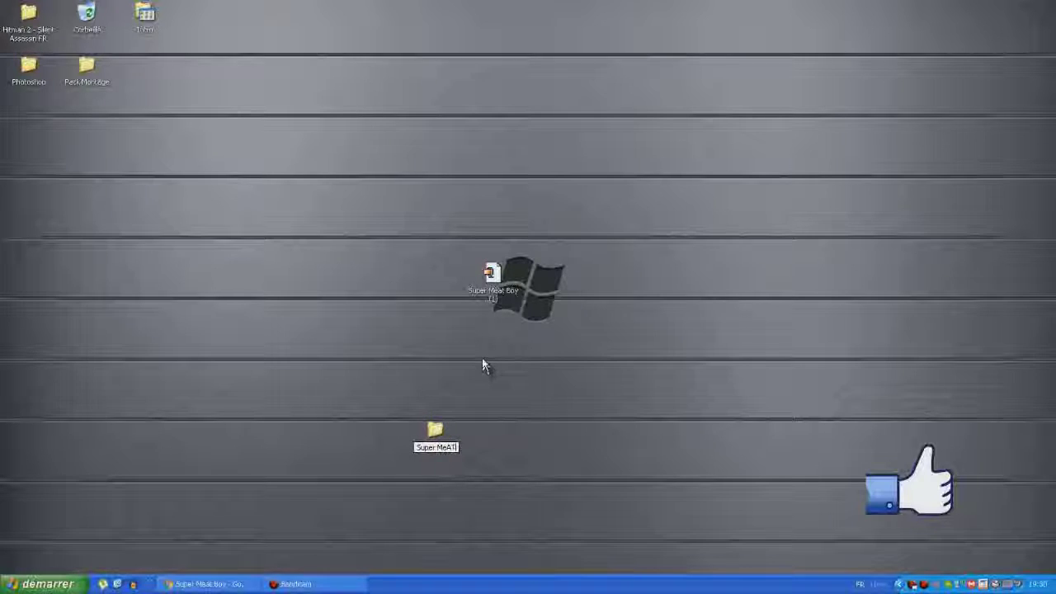
pyautogui.write(' BO')
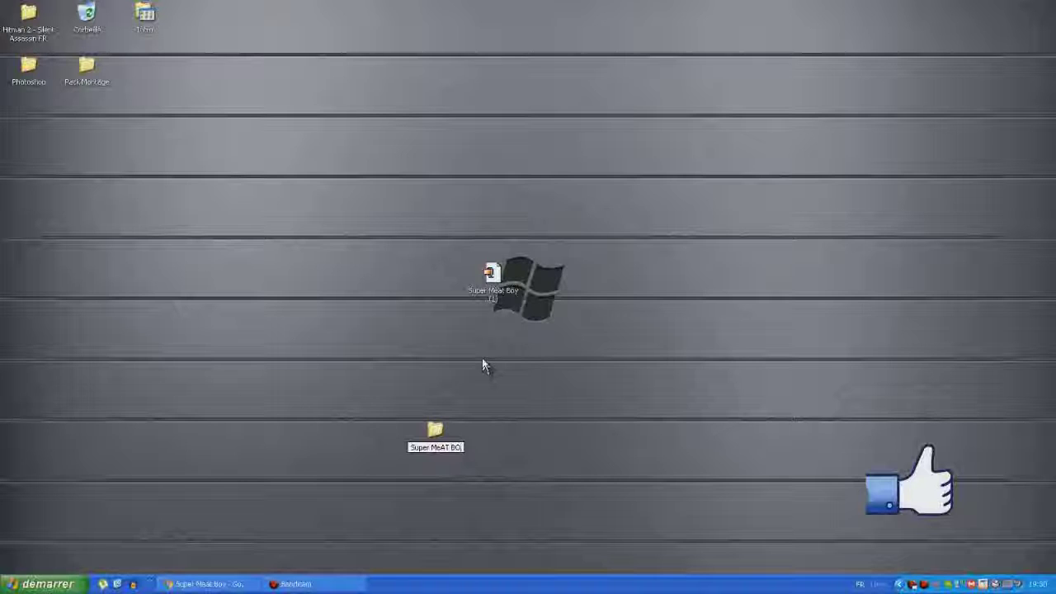
pyautogui.write('Y')
pyautogui.press('Return')
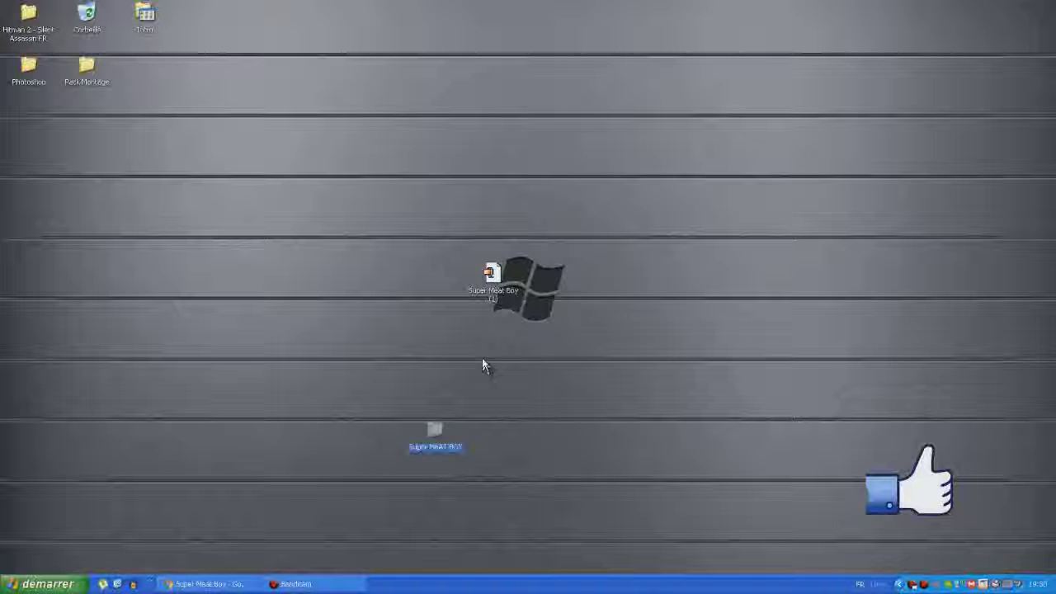
# - Extract the Super Meat Boy (1) archive into the Super MeAT BOY folder on the desktop
pyautogui.click(492, 275)
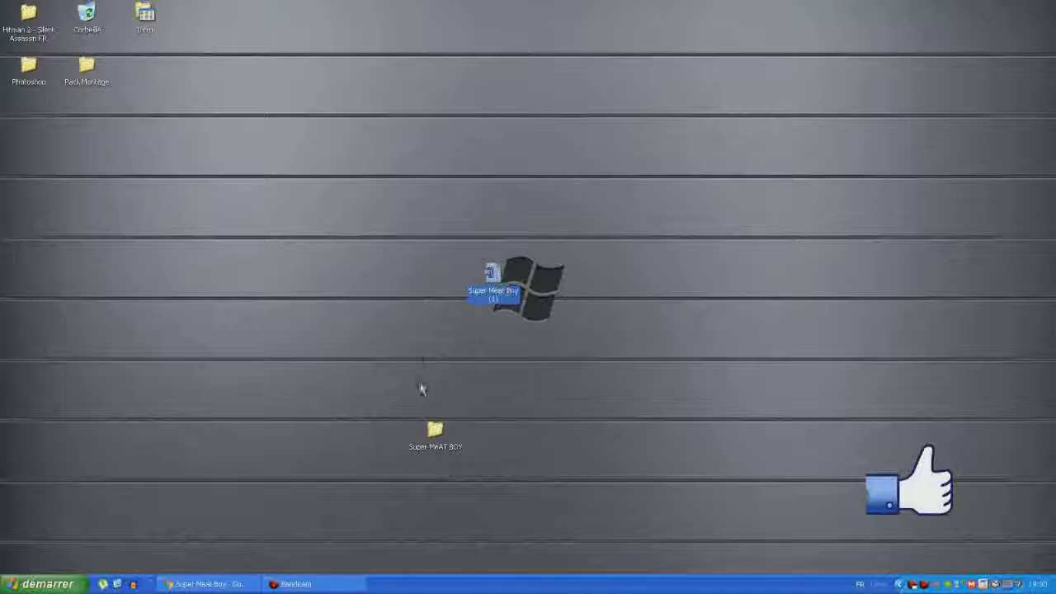
pyautogui.rightClick(498, 285)
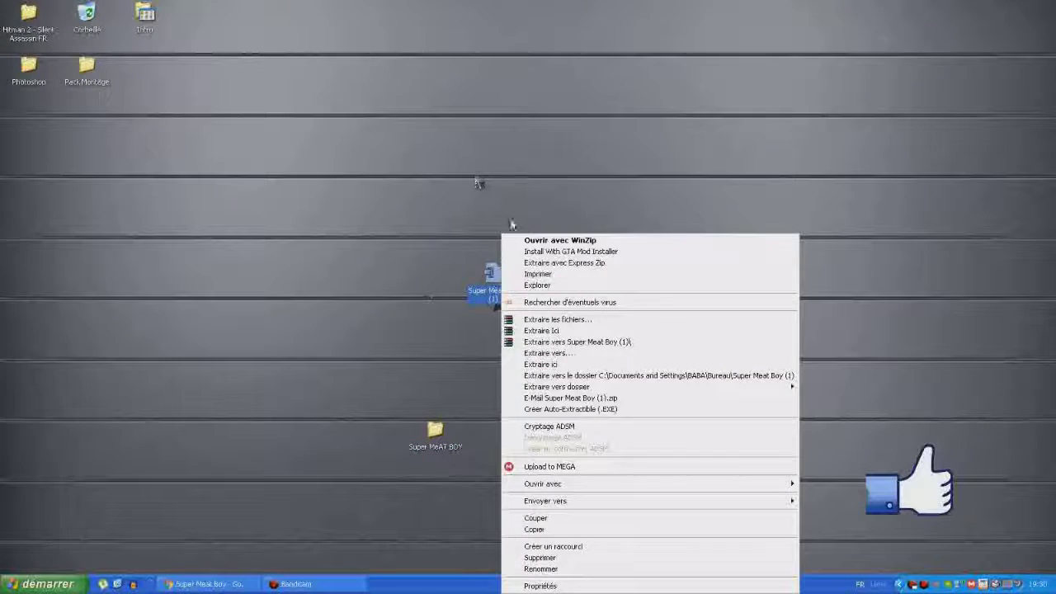
pyautogui.click(576, 321)
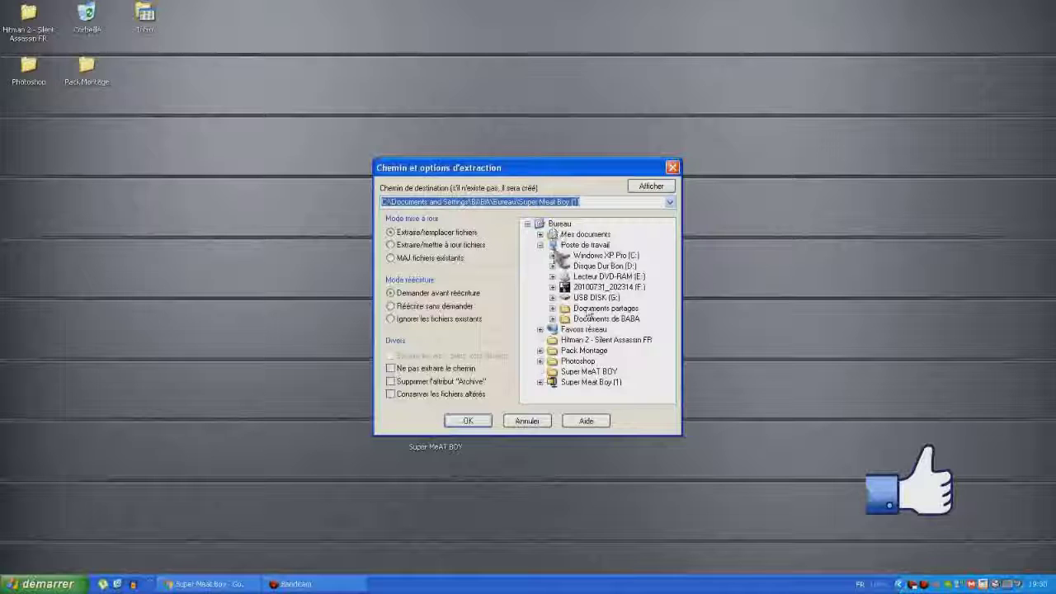
pyautogui.click(589, 372)
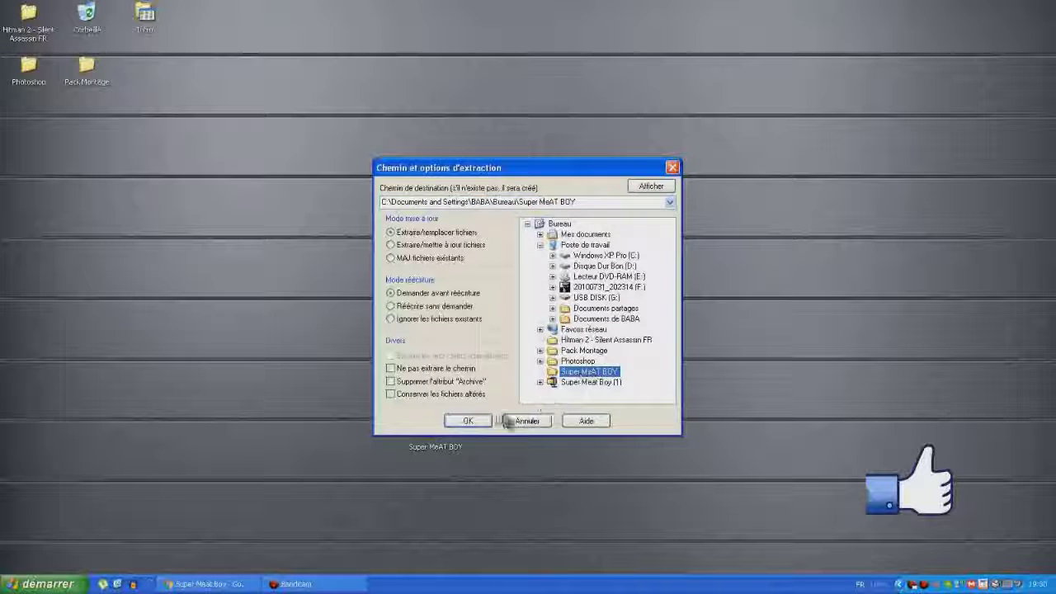
pyautogui.click(468, 421)
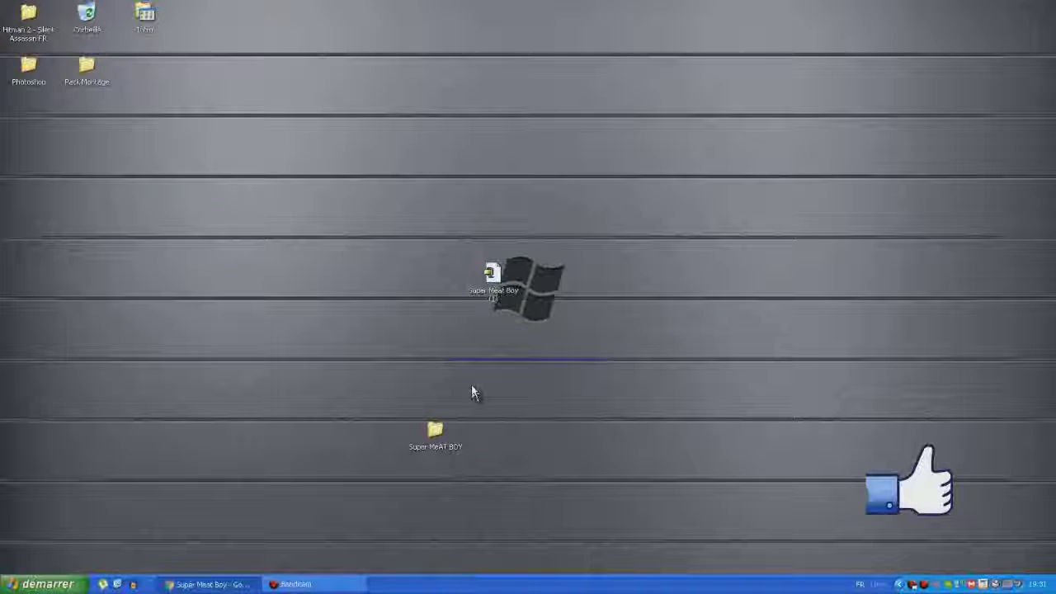
# - Move the Super Meat Boy (1) archive from the desktop to the recycle bin
pyautogui.click(492, 277)
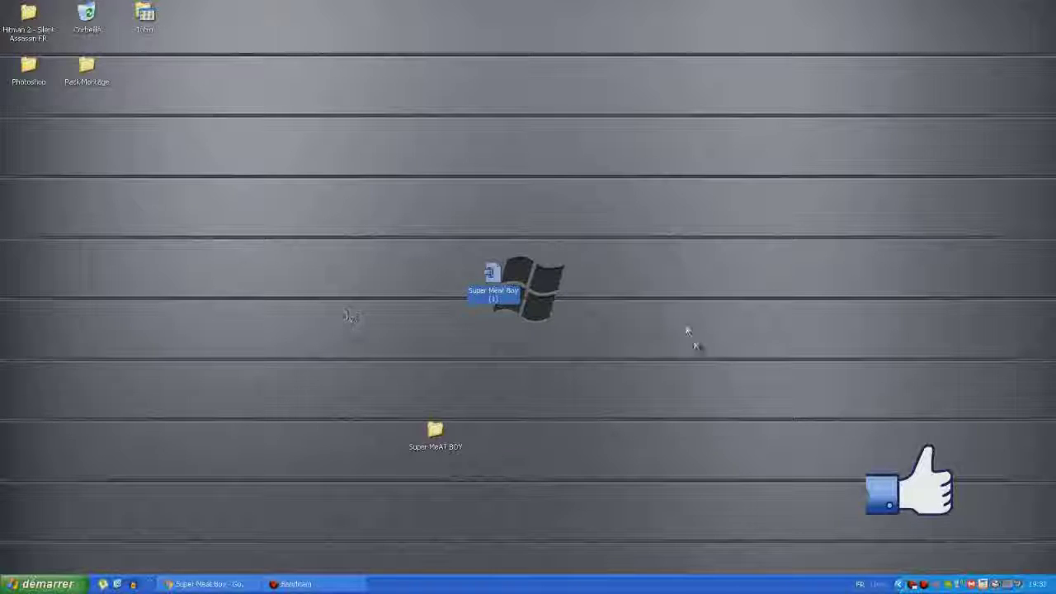
pyautogui.moveTo(198, 132); pyautogui.dragTo(97, 13)
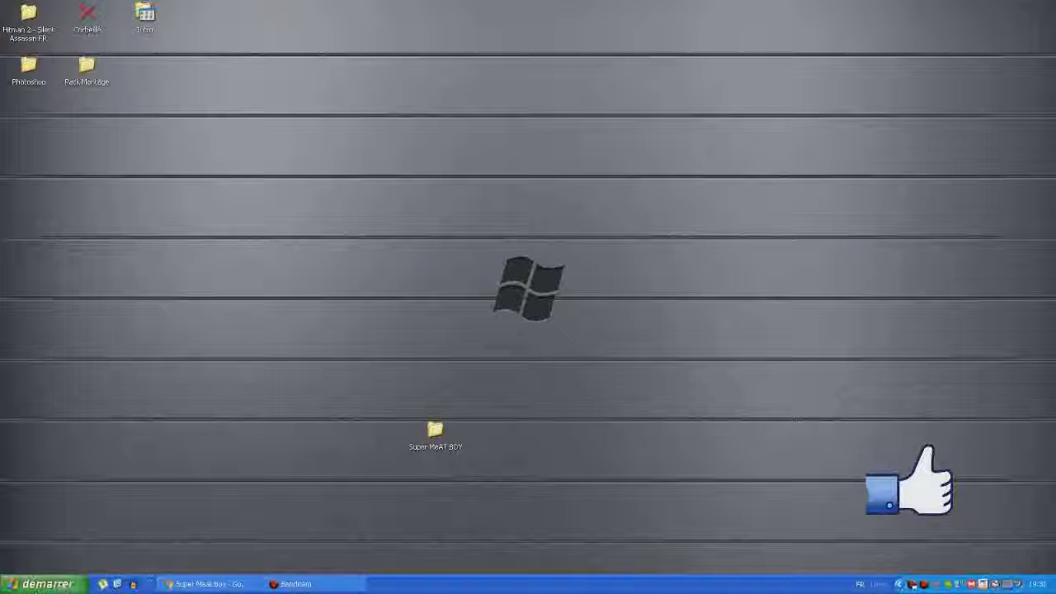
# - Copy the Super MeAT BOY folder on the desktop to the clipboard
pyautogui.click(48, 584)
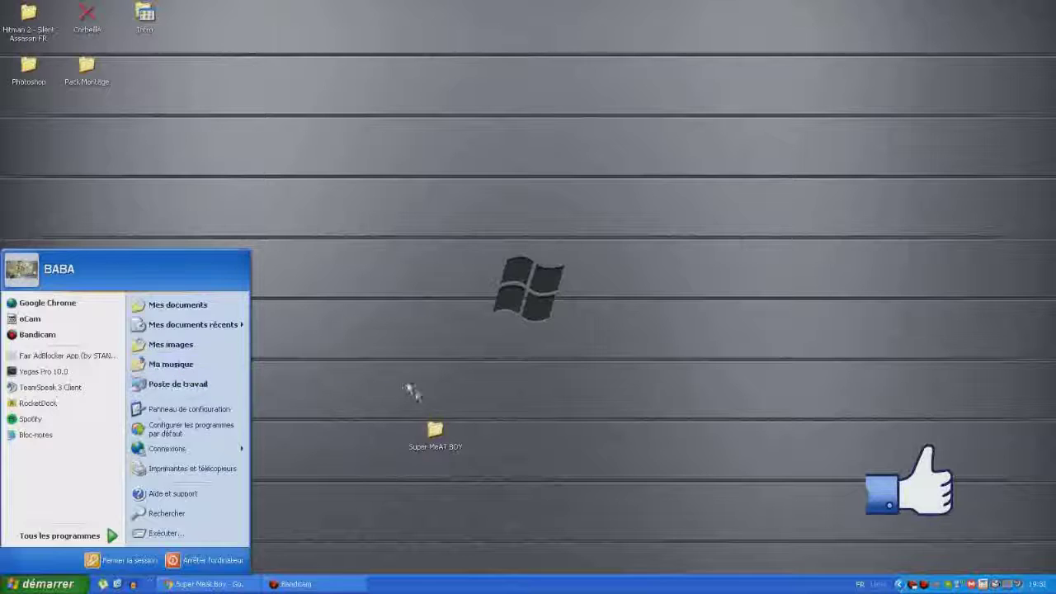
pyautogui.click(440, 430)
pyautogui.rightClick(441, 431)
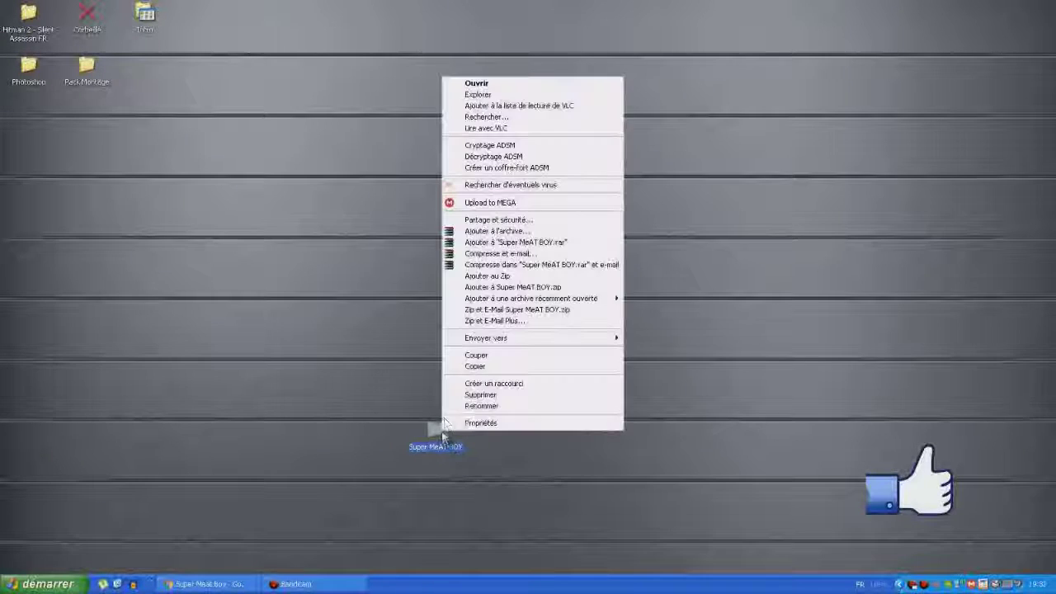
pyautogui.click(495, 367)
# - Paste the copied Super MeAT BOY folder into C:\Program Files
pyautogui.click(74, 585)
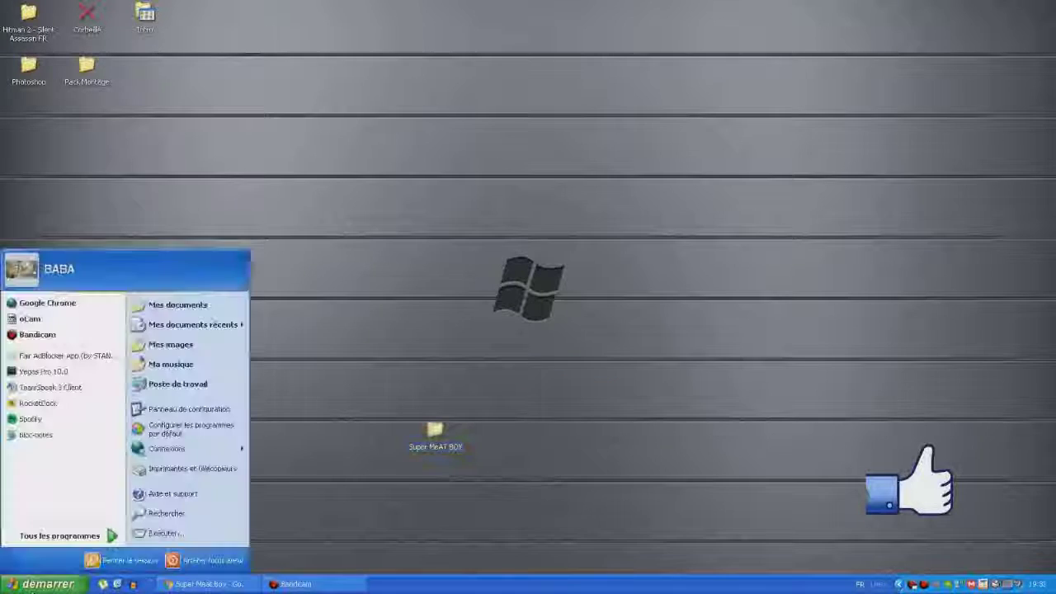
pyautogui.click(181, 384)
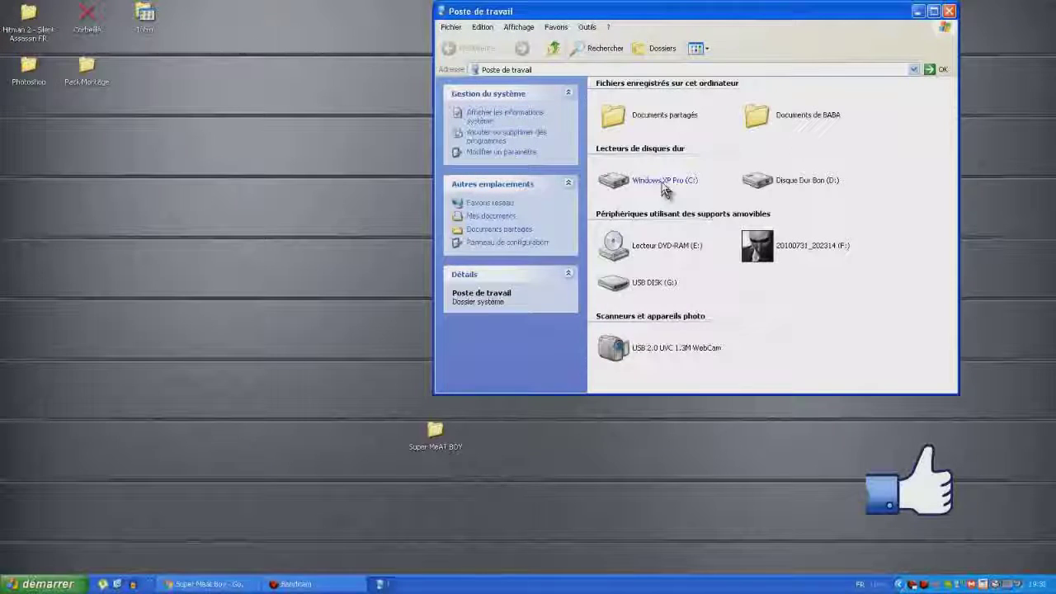
pyautogui.doubleClick(661, 180)
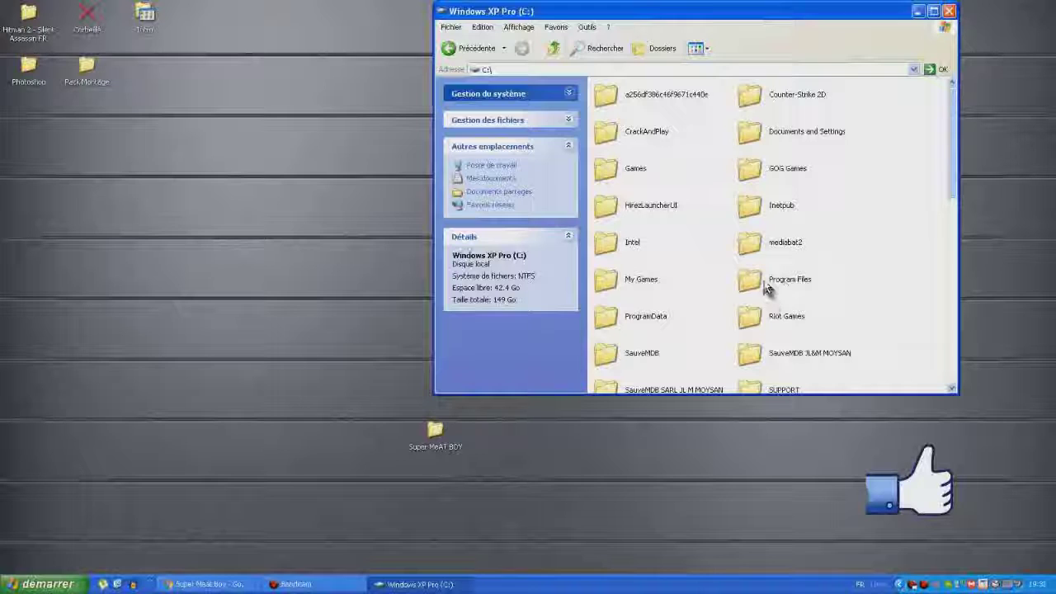
pyautogui.doubleClick(763, 281)
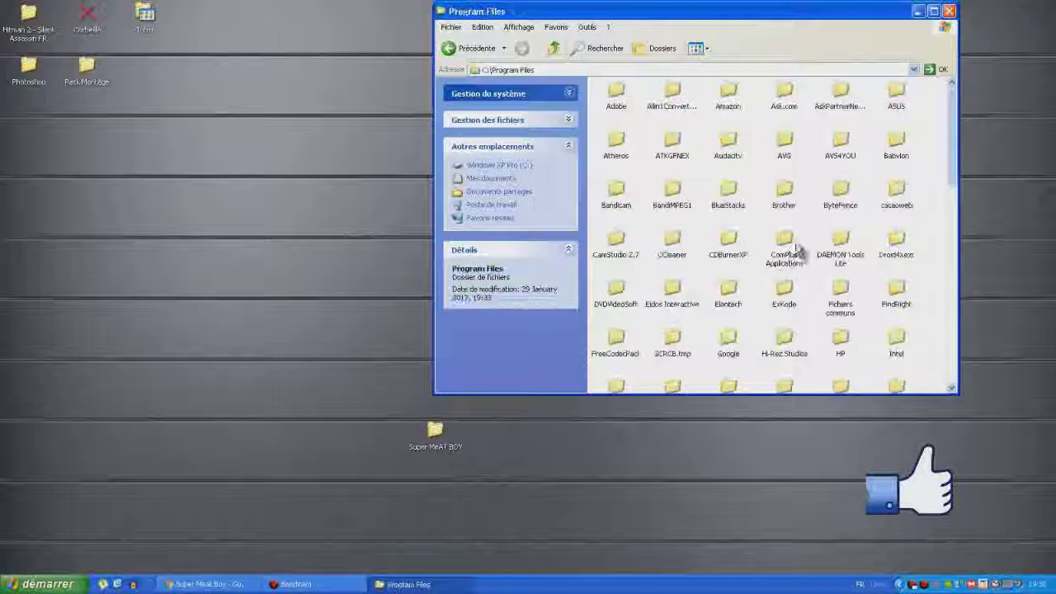
pyautogui.rightClick(760, 277)
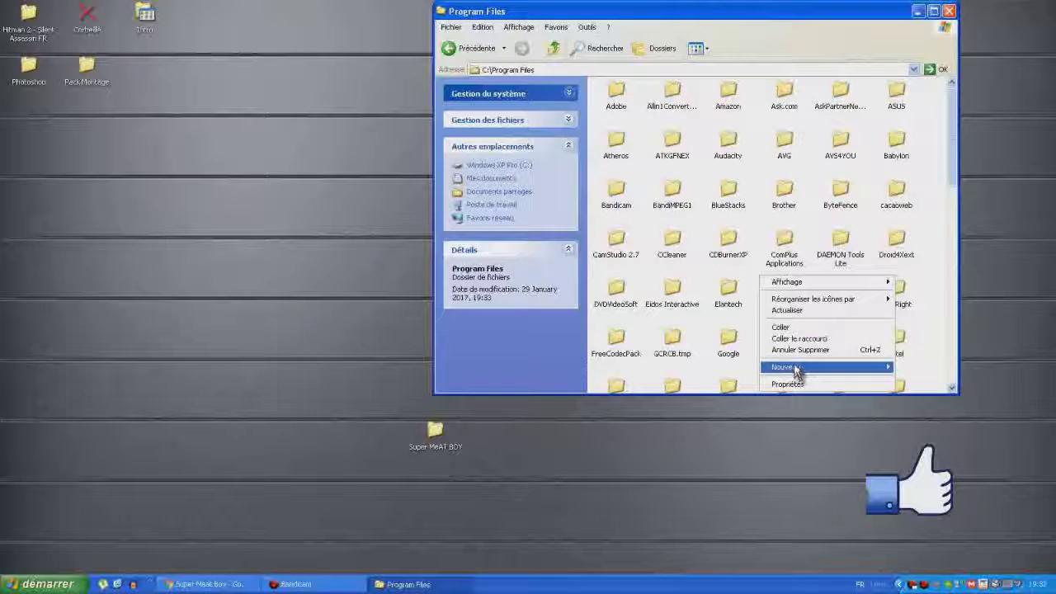
pyautogui.moveTo(858, 368)
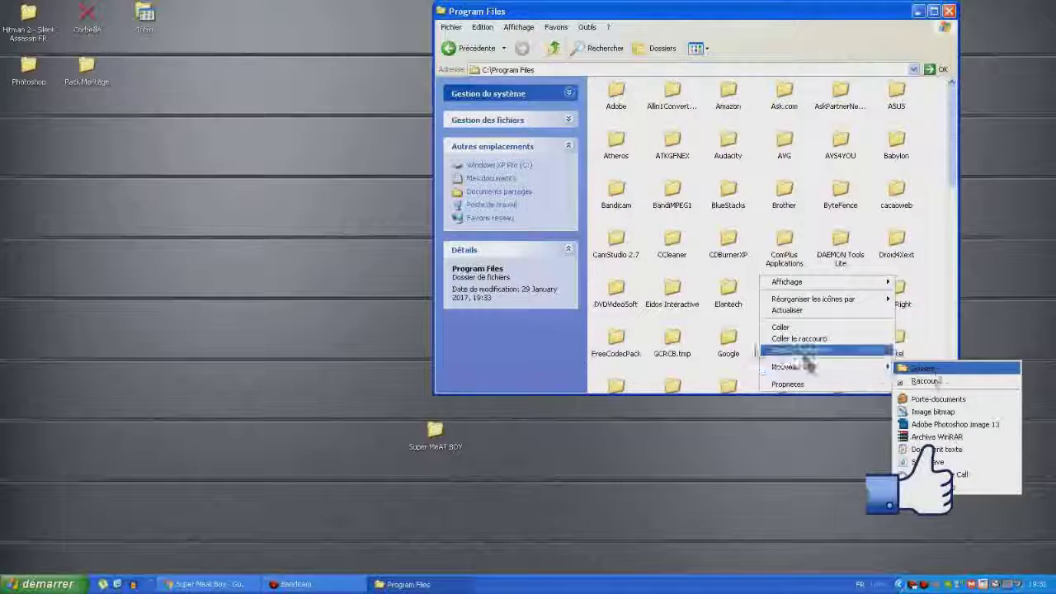
pyautogui.click(775, 330)
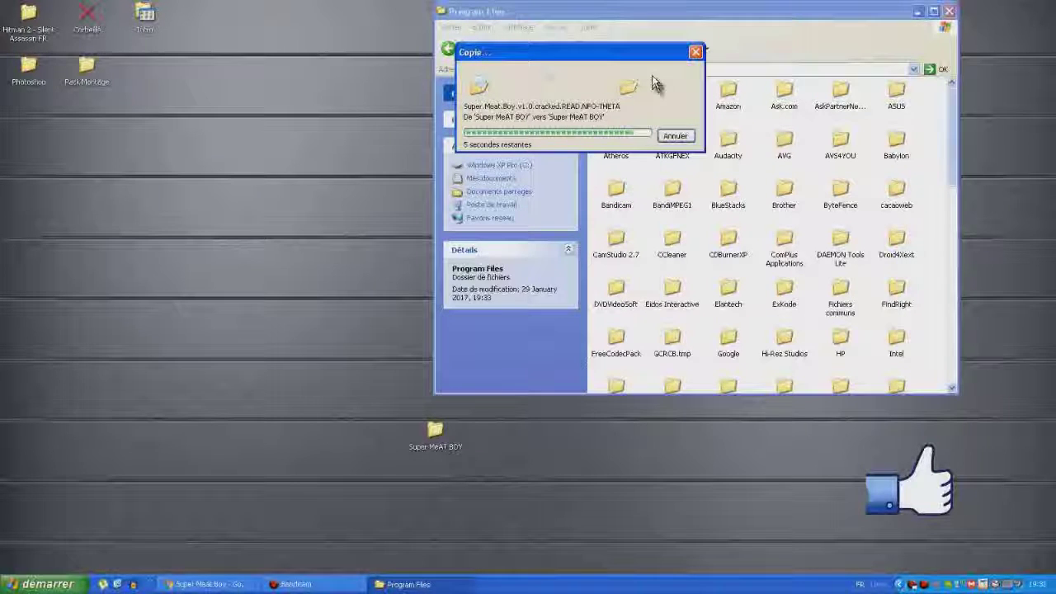
pyautogui.click(670, 134)
# - Create a shortcut to the SuperMeatBoy application from C:\Program Files\Super MeAT BOY, place it on the desktop and close the folder
pyautogui.click(748, 279)
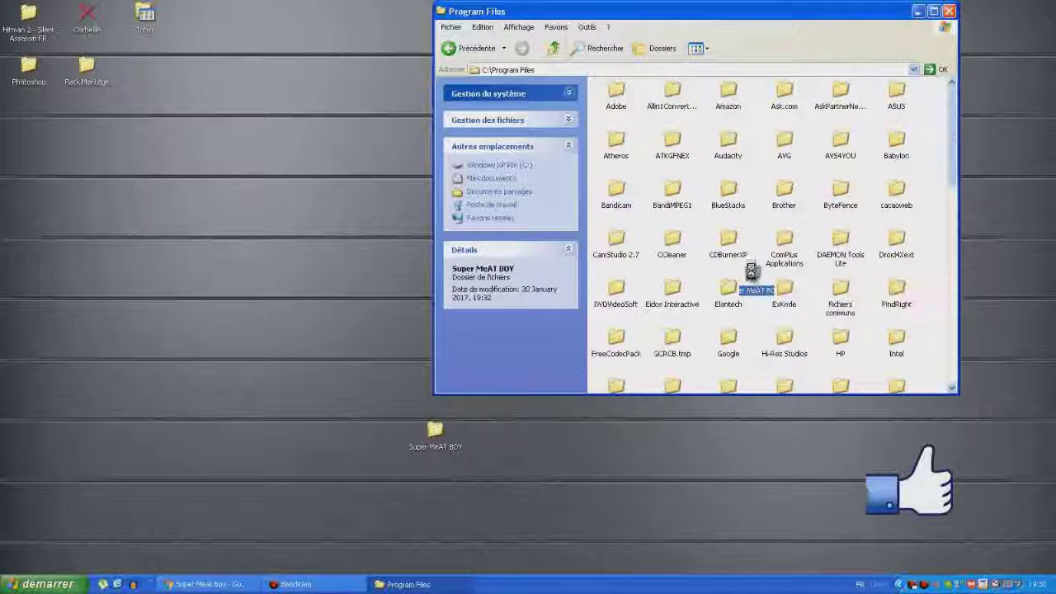
pyautogui.doubleClick(751, 277)
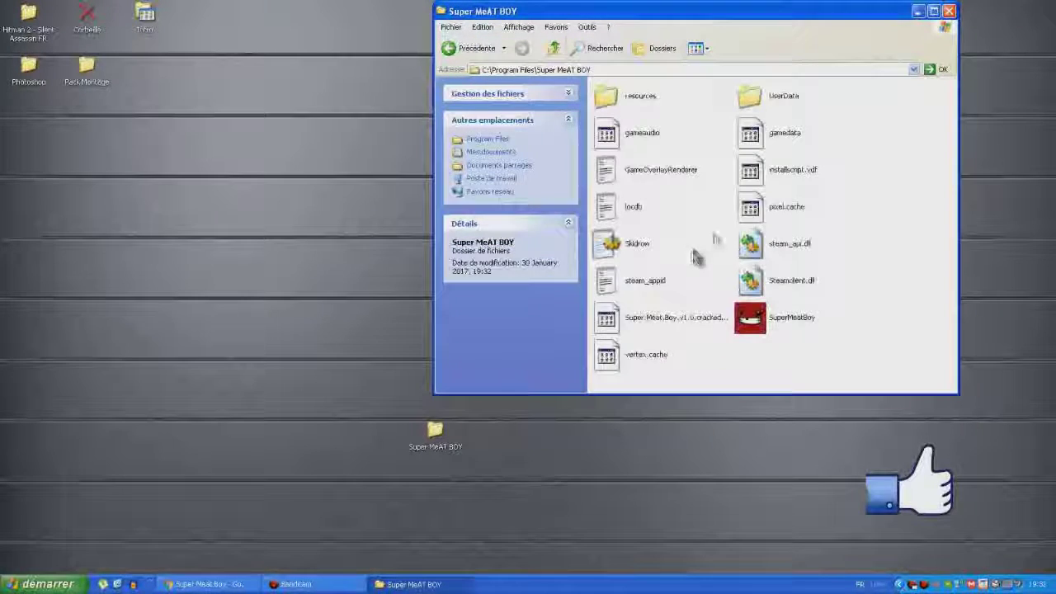
pyautogui.rightClick(756, 327)
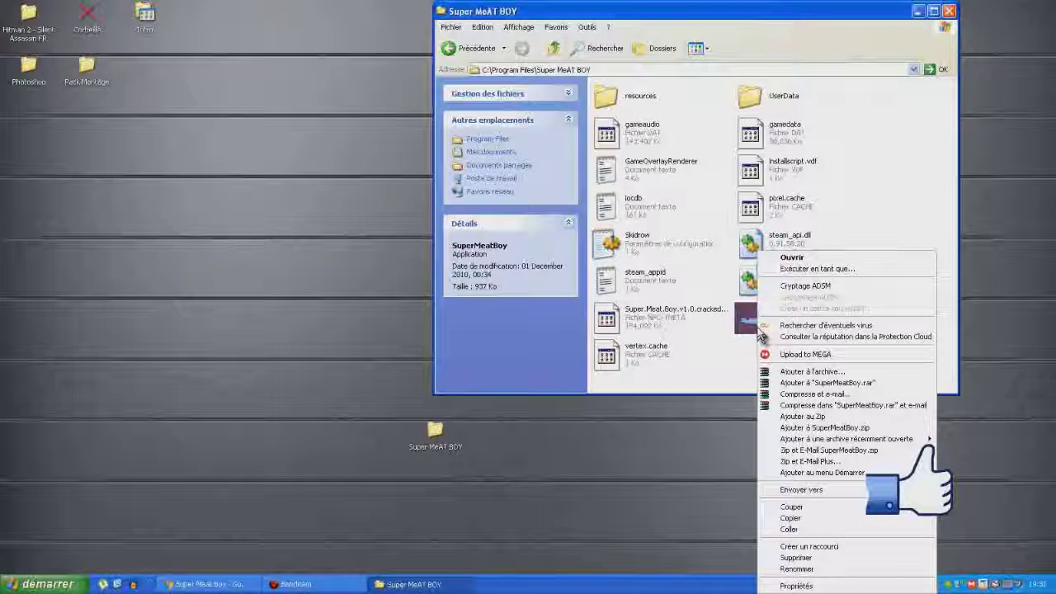
pyautogui.click(838, 548)
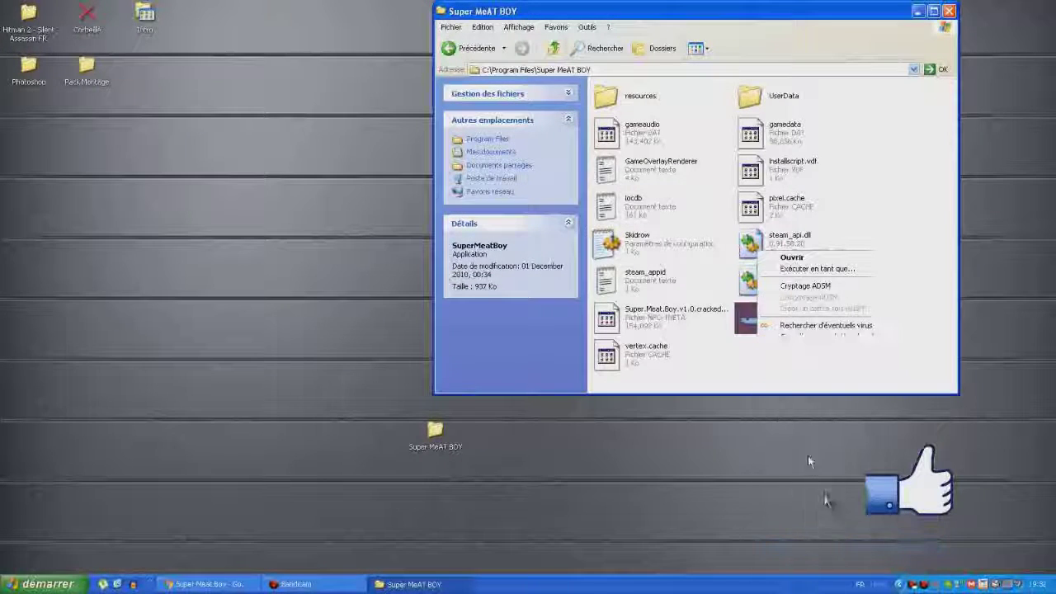
pyautogui.moveTo(336, 301)
pyautogui.mouseDown()
pyautogui.moveTo(344, 314)
pyautogui.moveTo(338, 305)
pyautogui.mouseUp()
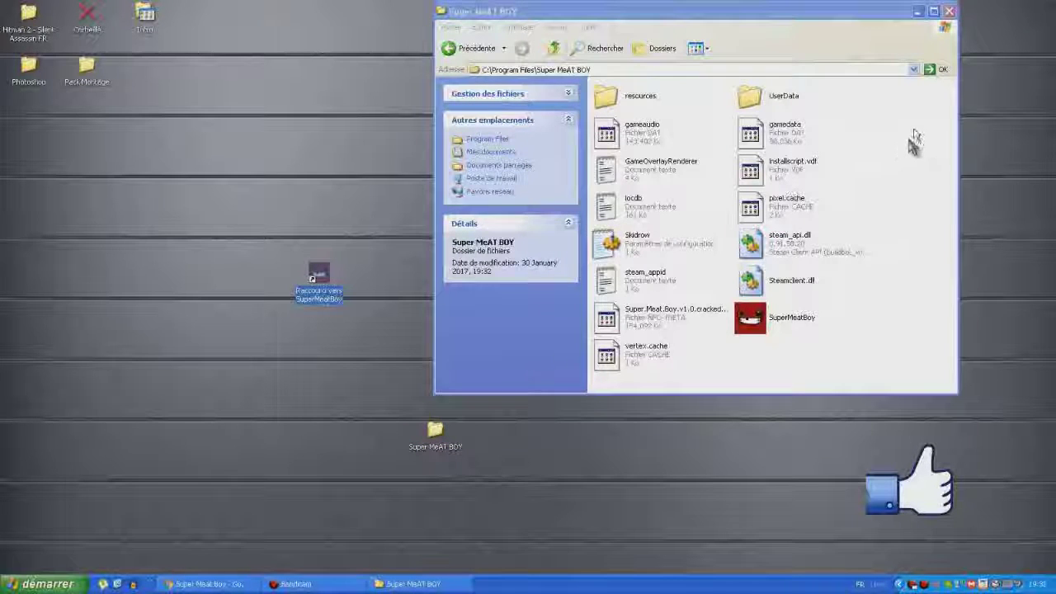
pyautogui.click(947, 17)
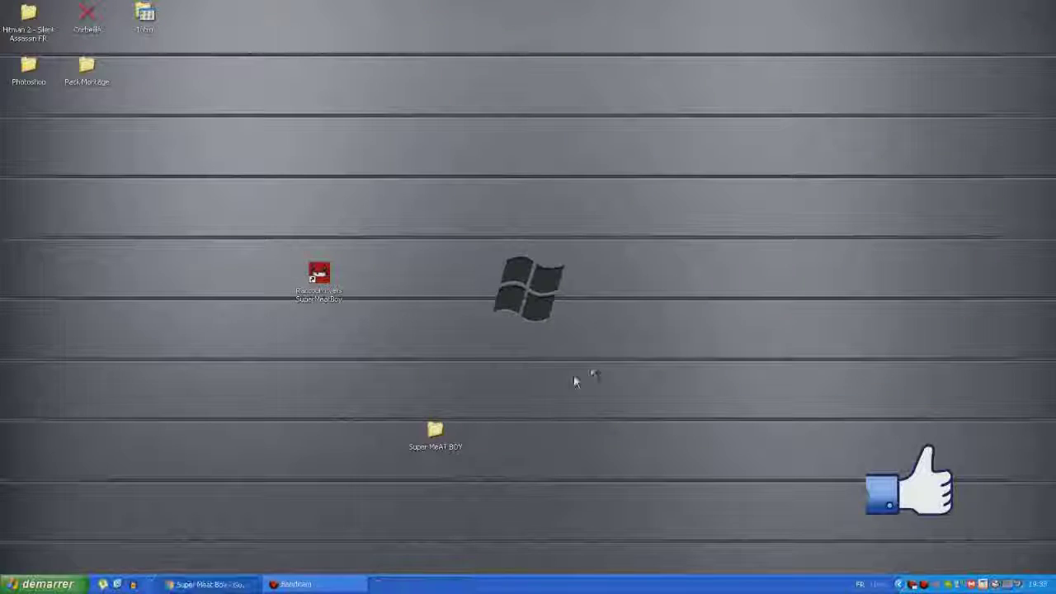
# - Move the desktop's Super MeAT BOY folder beside the Pack Montage folder
pyautogui.moveTo(422, 443); pyautogui.dragTo(136, 81)
# - Rename the desktop shortcut as SuperMeatBoy by removing the "Raccourci vers" prefix
pyautogui.click(318, 272)
pyautogui.rightClick(318, 273)
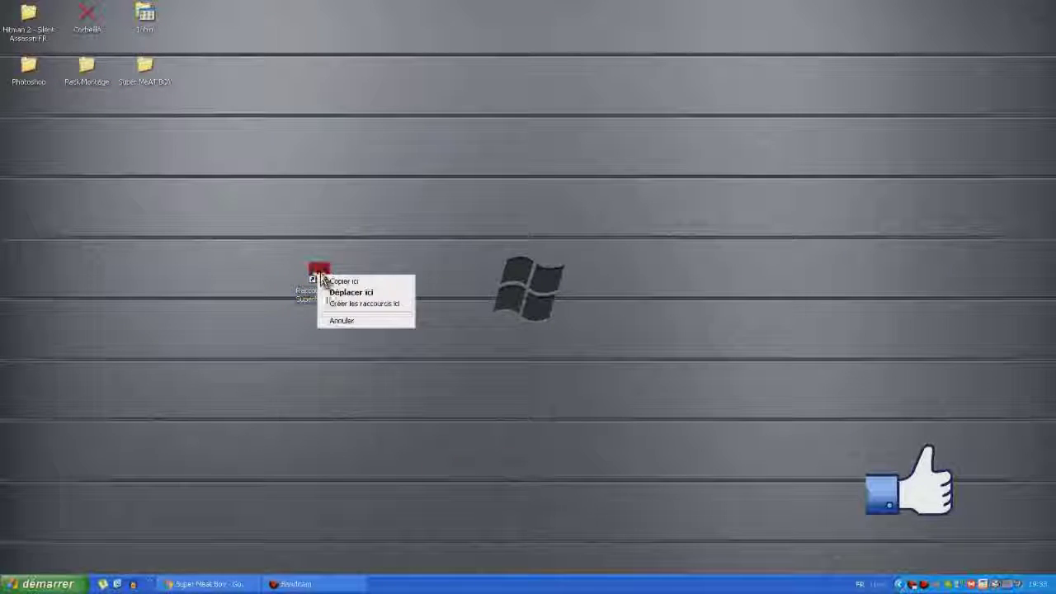
pyautogui.click(330, 281)
pyautogui.rightClick(308, 272)
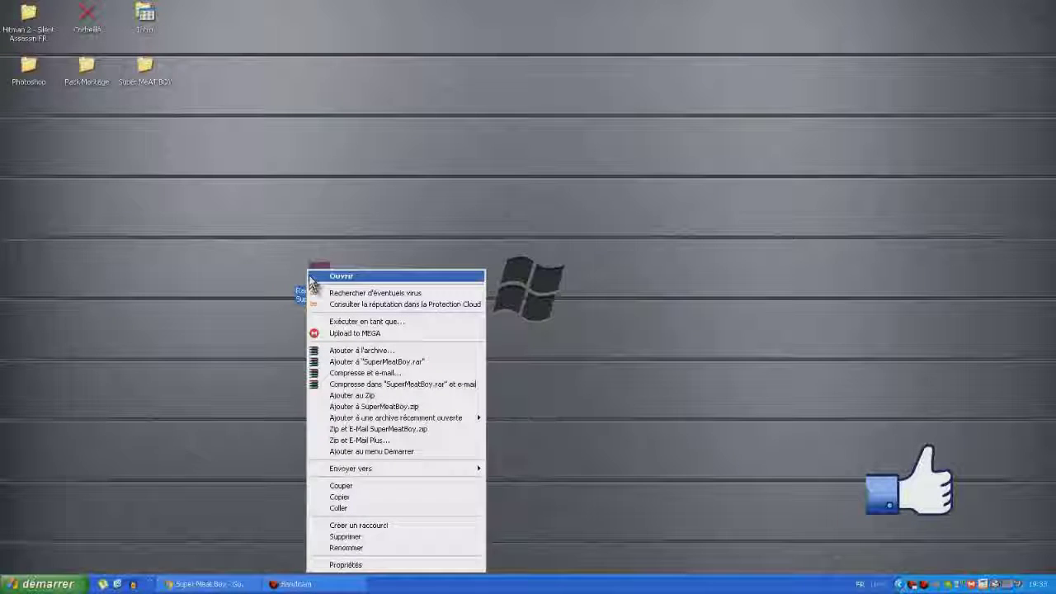
pyautogui.click(380, 549)
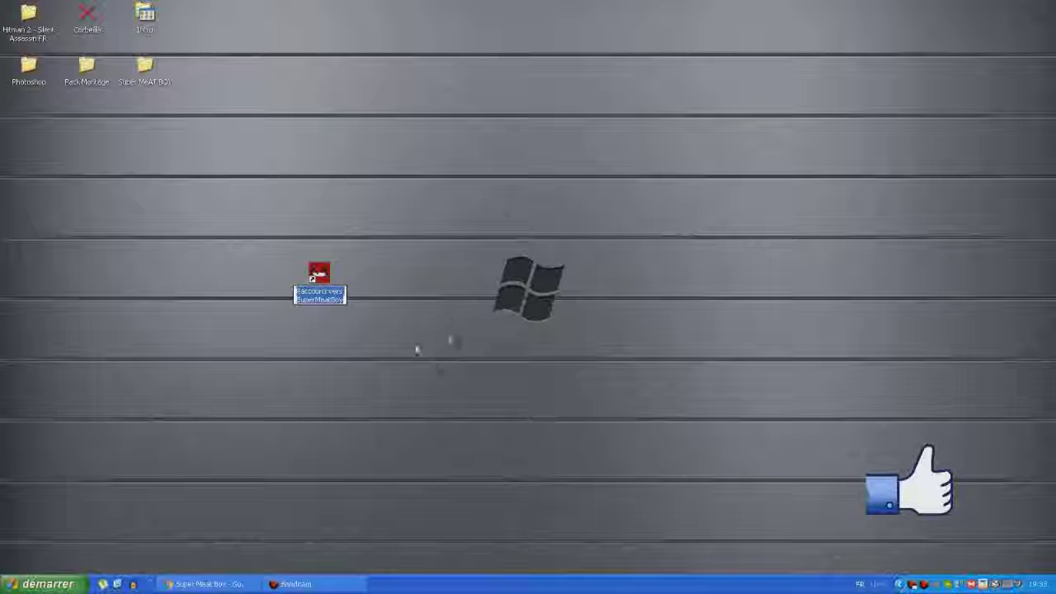
pyautogui.moveTo(341, 291); pyautogui.dragTo(310, 291)
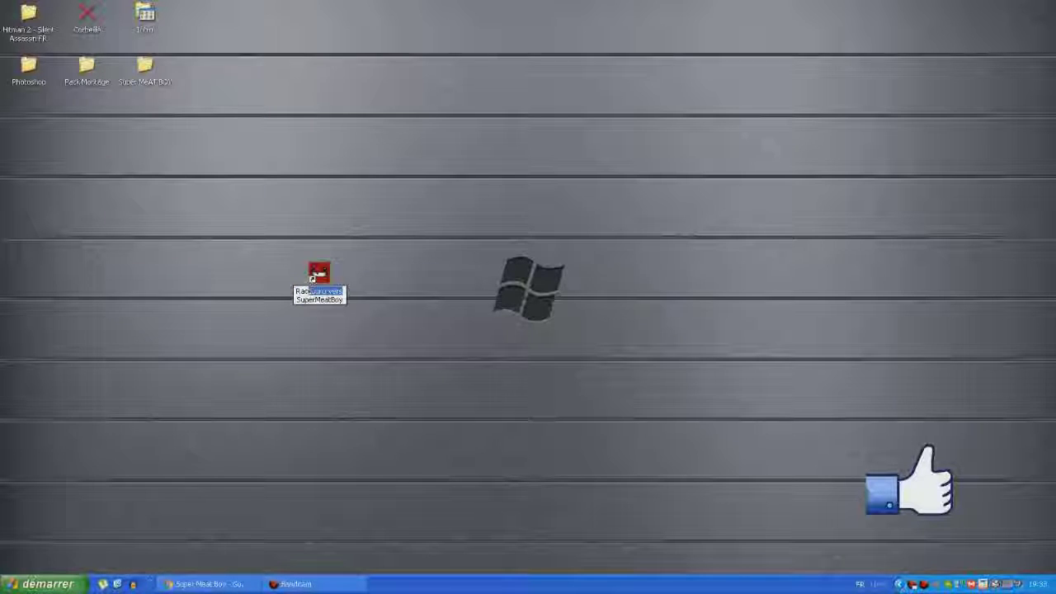
pyautogui.press('Delete')
pyautogui.click(355, 278)
# - Move the SuperMeatBoy shortcut to the upper-right corner of the desktop and deselect it
pyautogui.moveTo(338, 280); pyautogui.dragTo(1026, 29)
pyautogui.click(1023, 177)
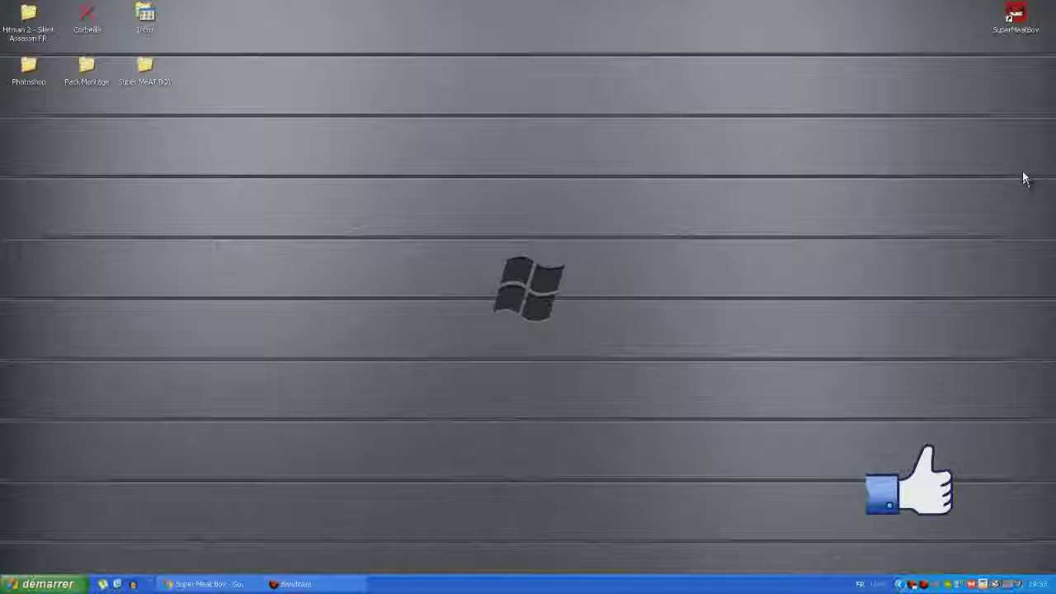